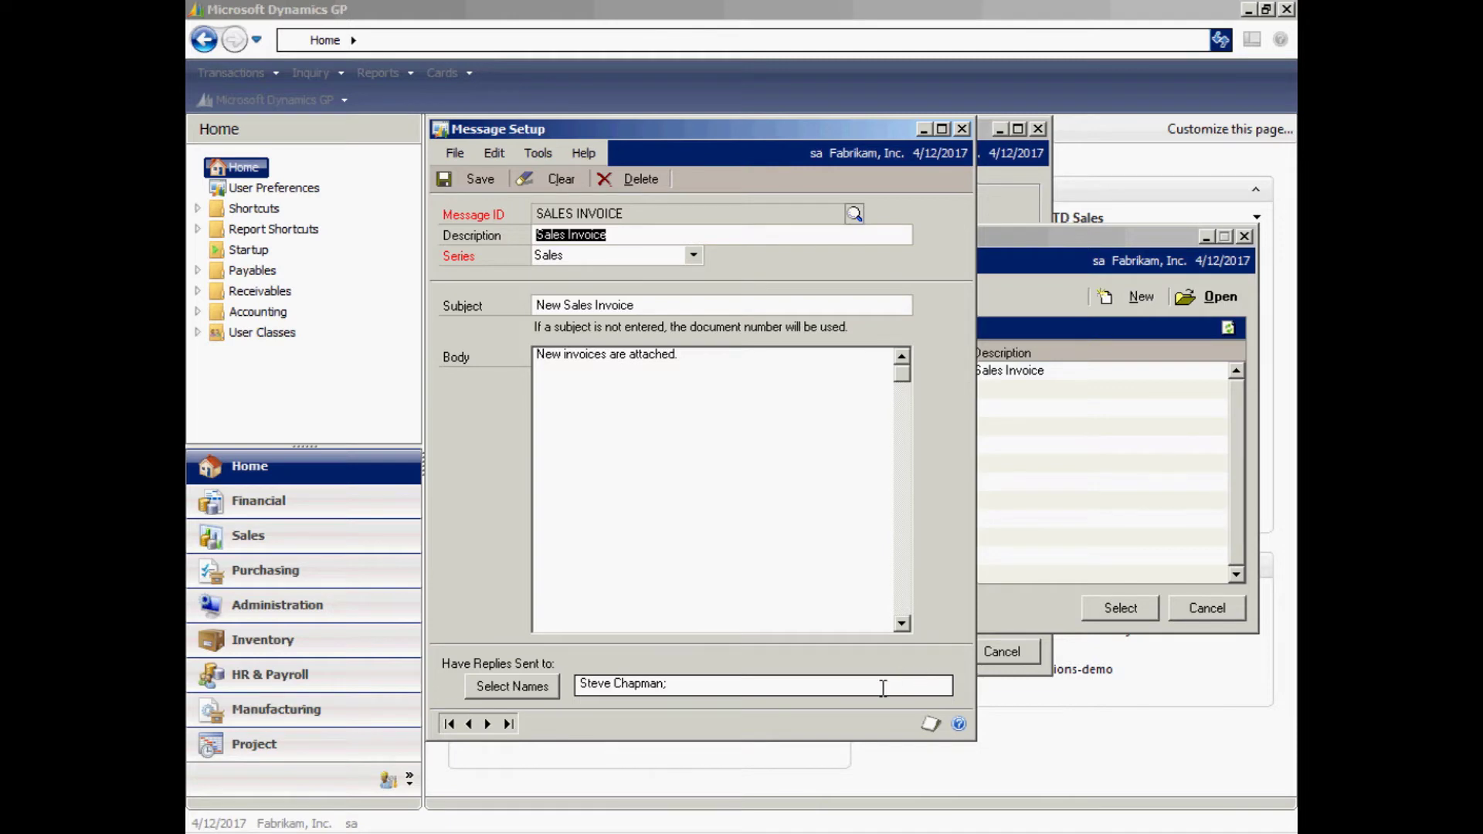
- Save the SALES INVOICE message and assign it to the Sales Invoice document in the sales e-mail setup
click(478, 179)
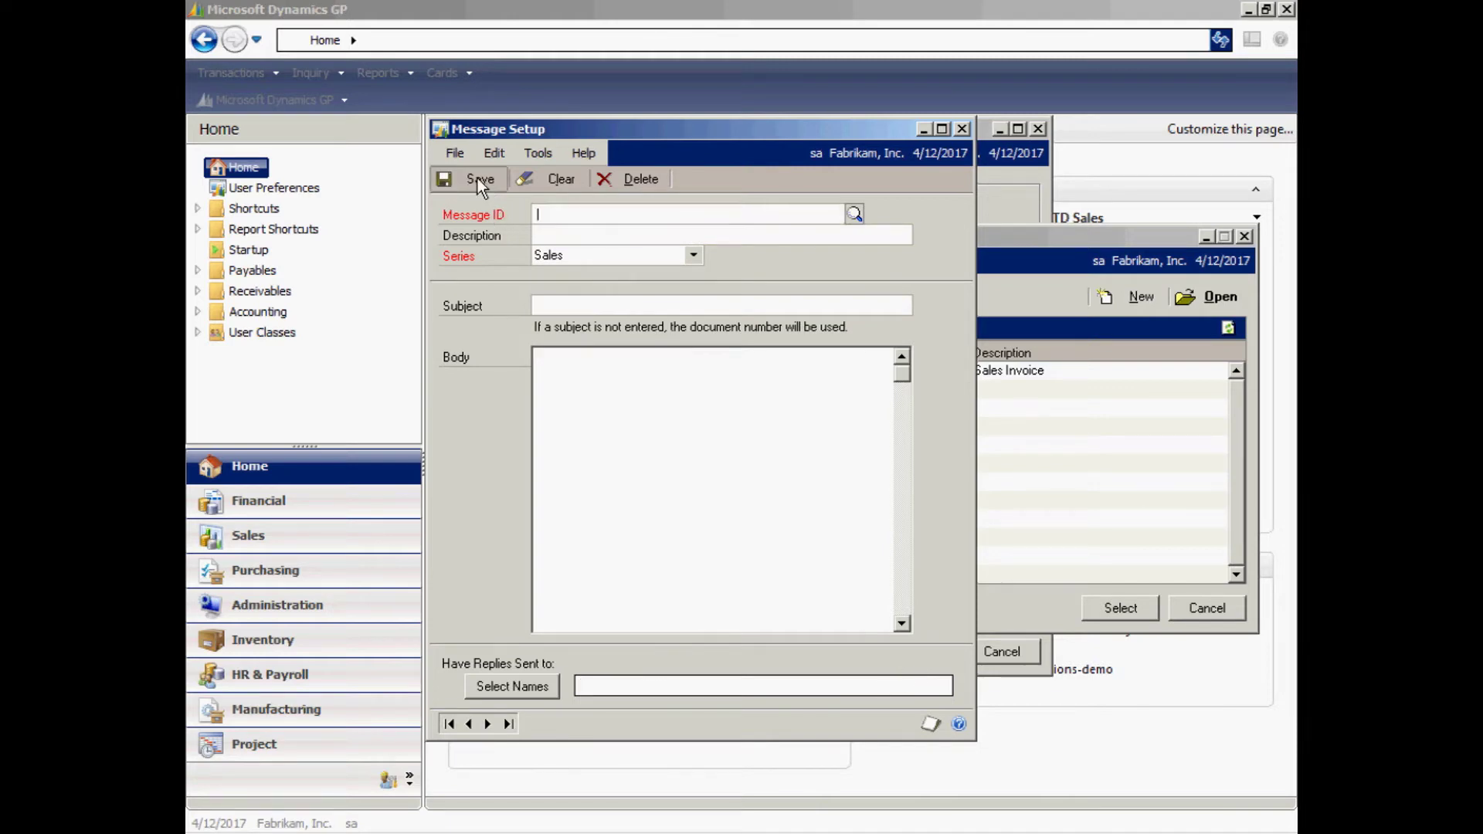
click(961, 128)
click(1124, 608)
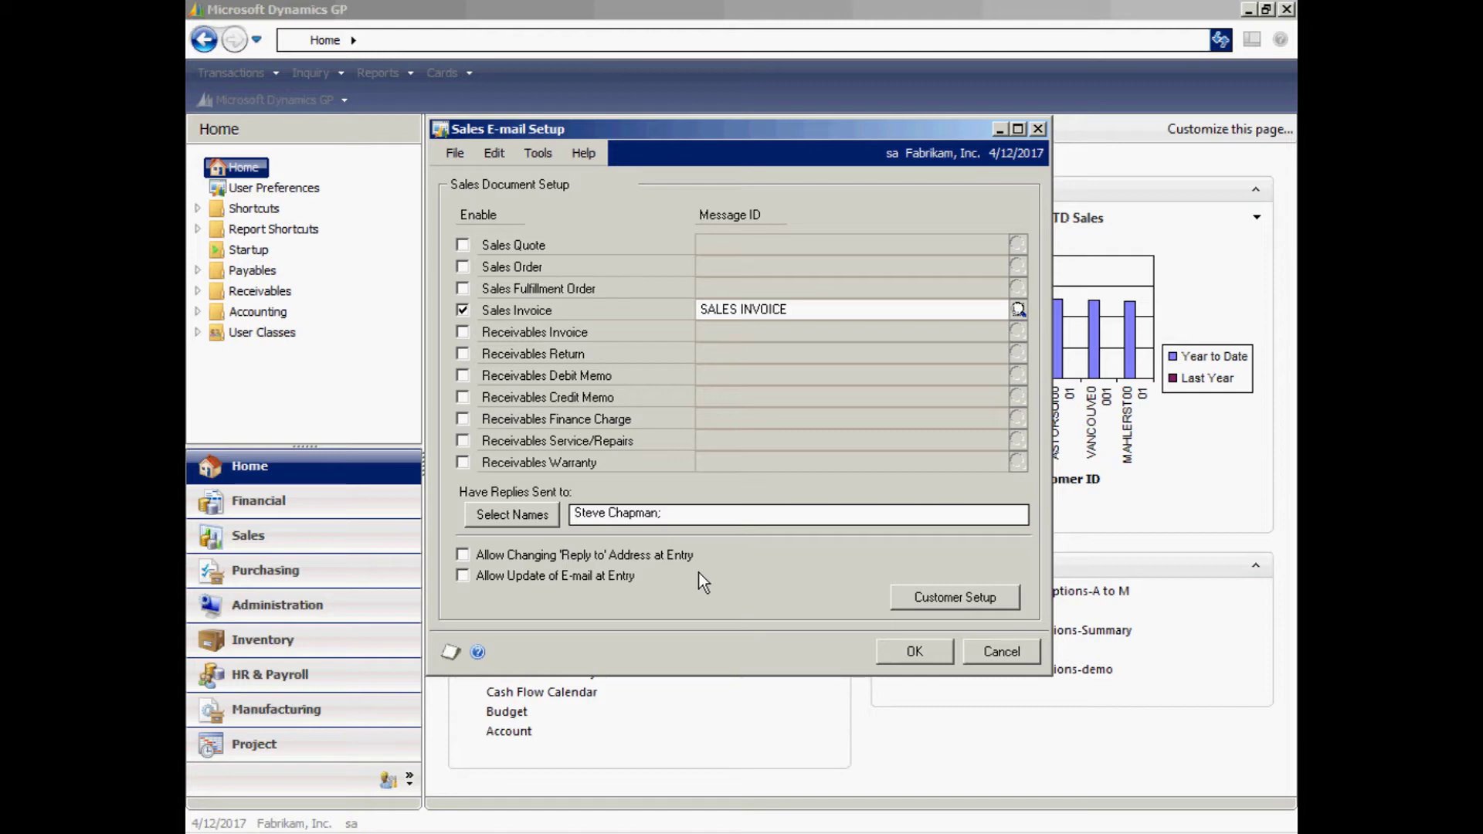
- Go to the customer setup from the sales e-mail setup, accept the company e-mail setup, and open Advanced Paper Co. for editing
click(930, 598)
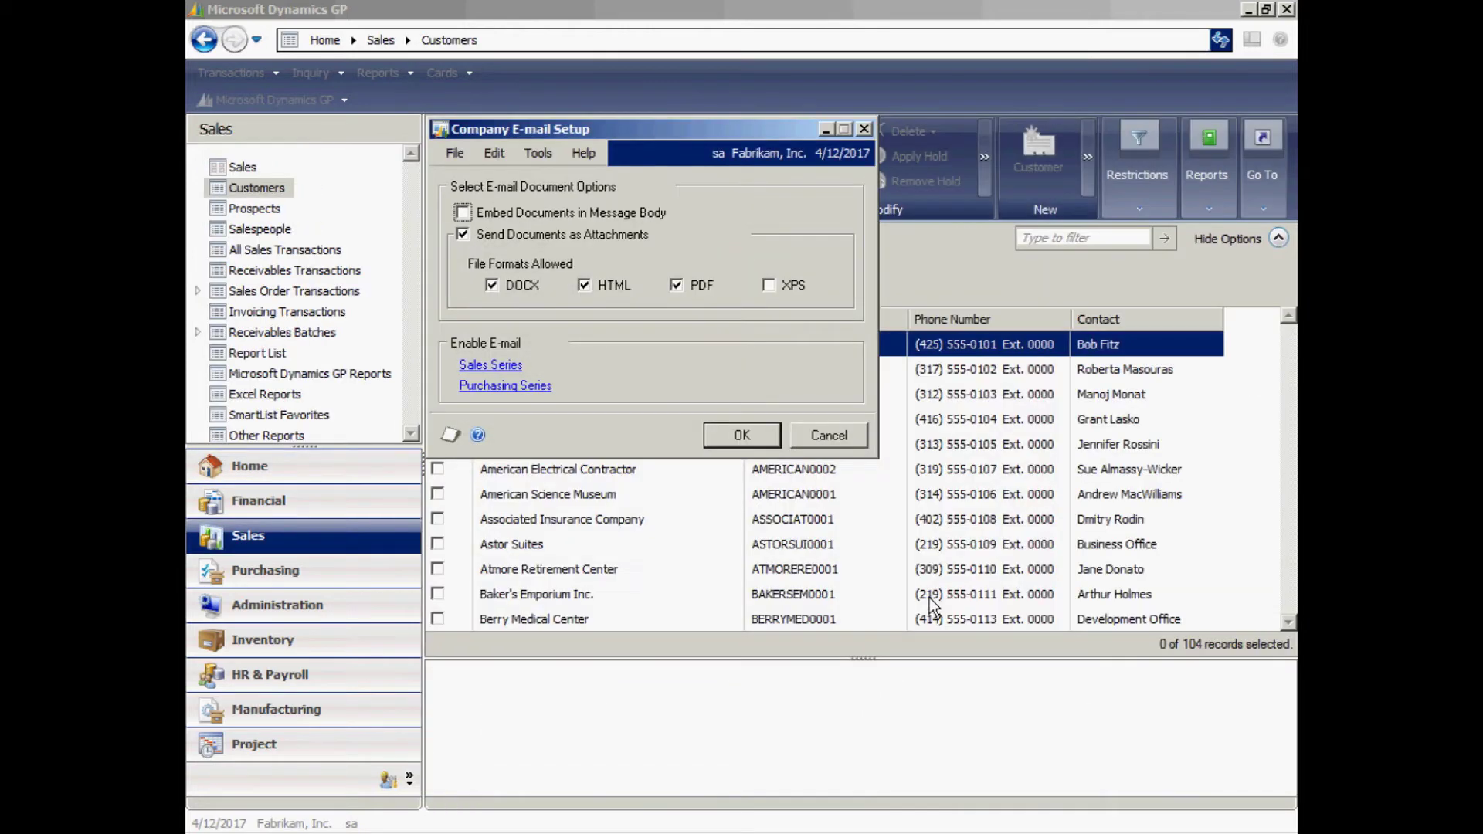
click(801, 439)
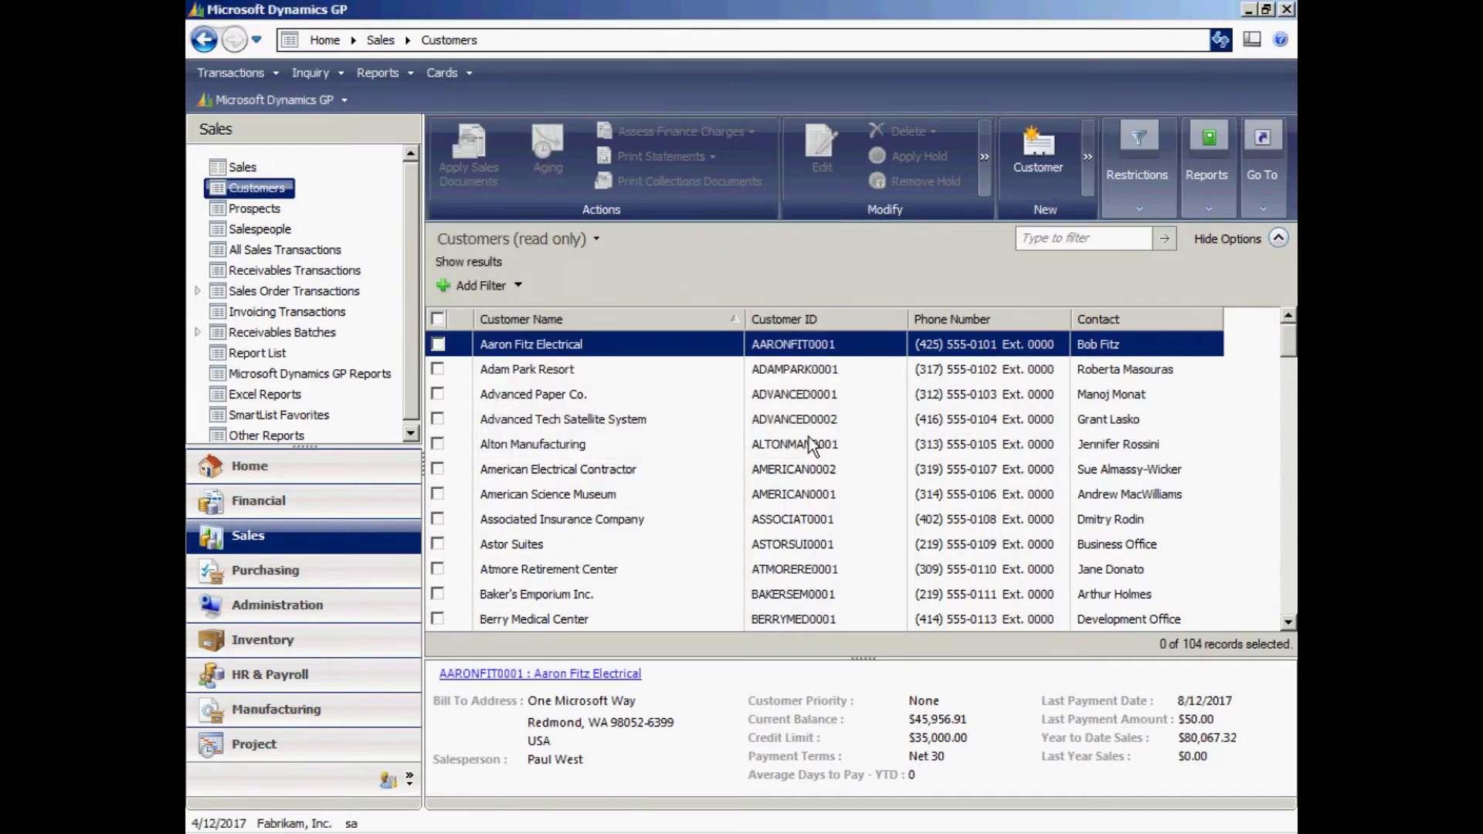
click(438, 395)
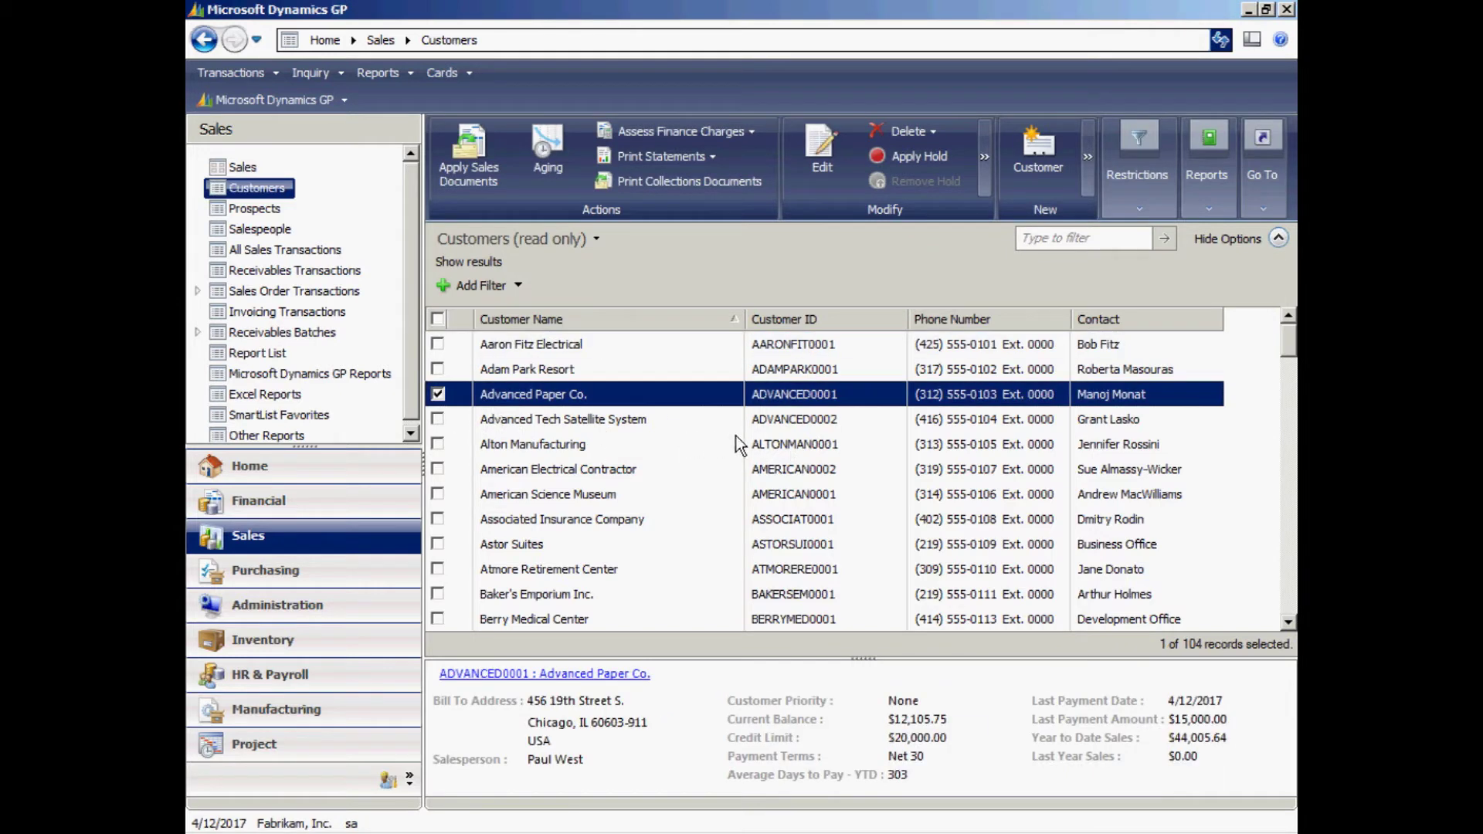
click(818, 154)
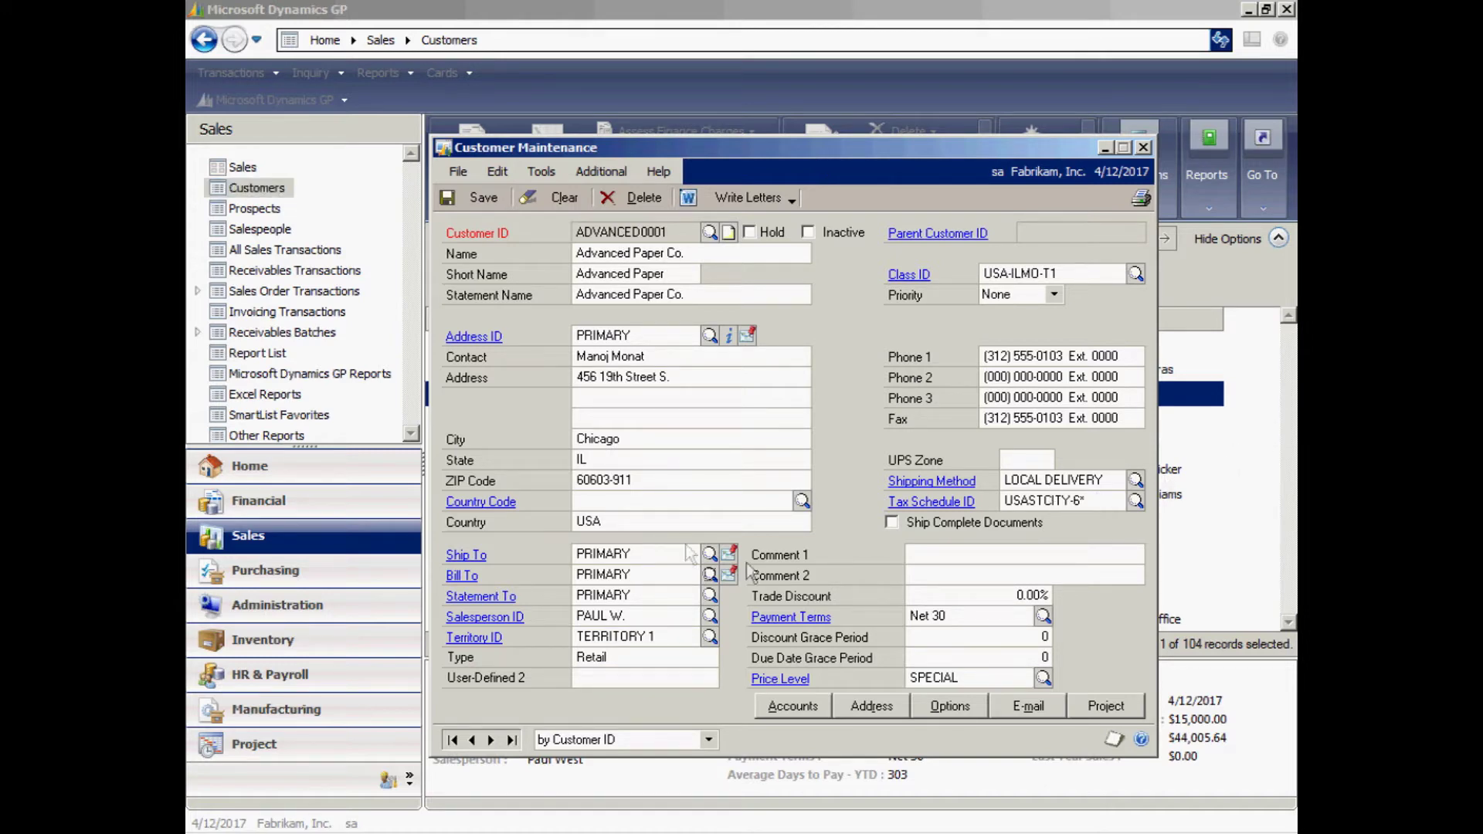
- Review the e-mail addresses stored for the customer's bill-to address and open the customer's e-mail options
click(461, 578)
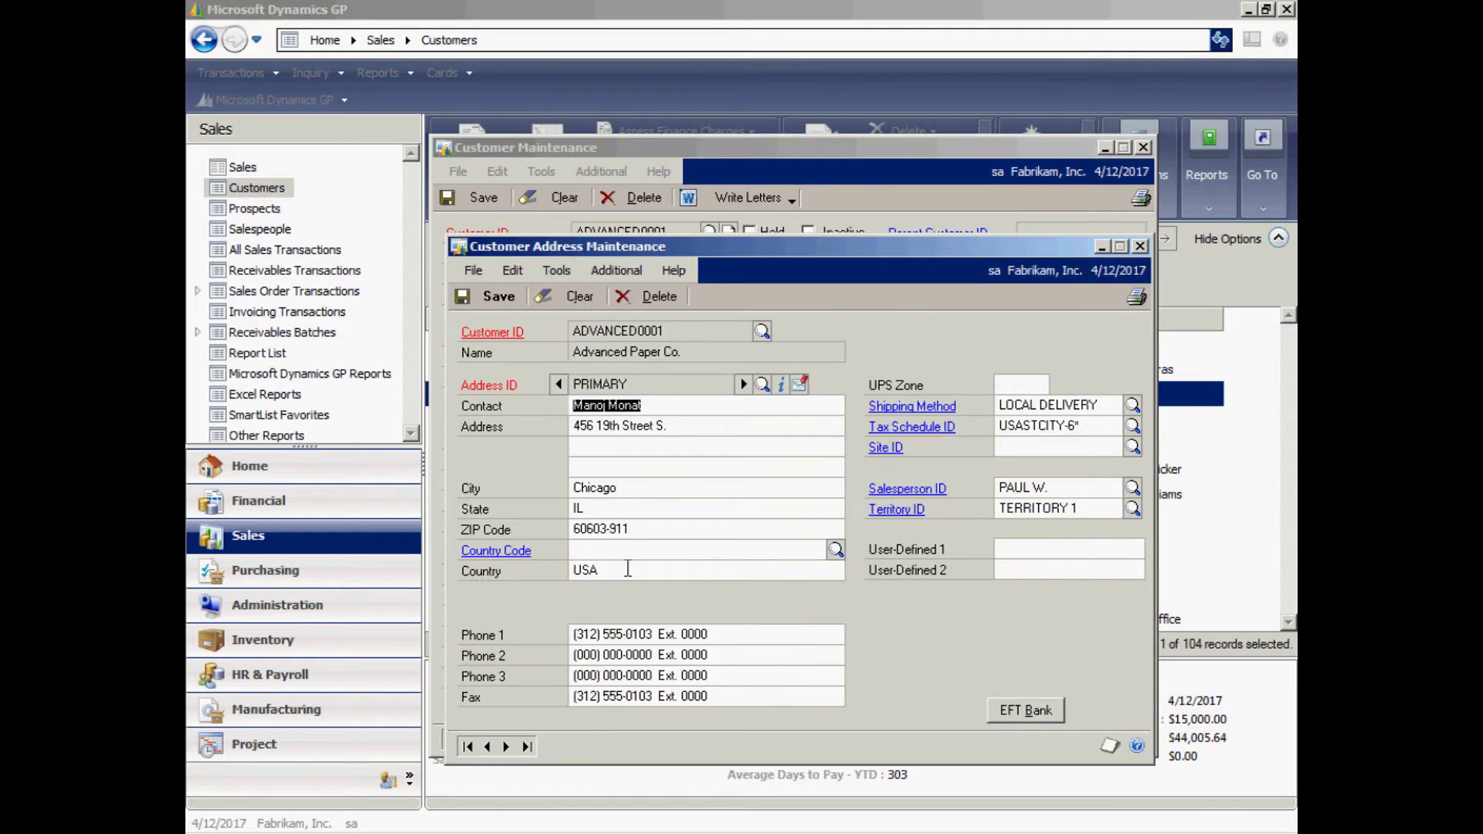
click(781, 385)
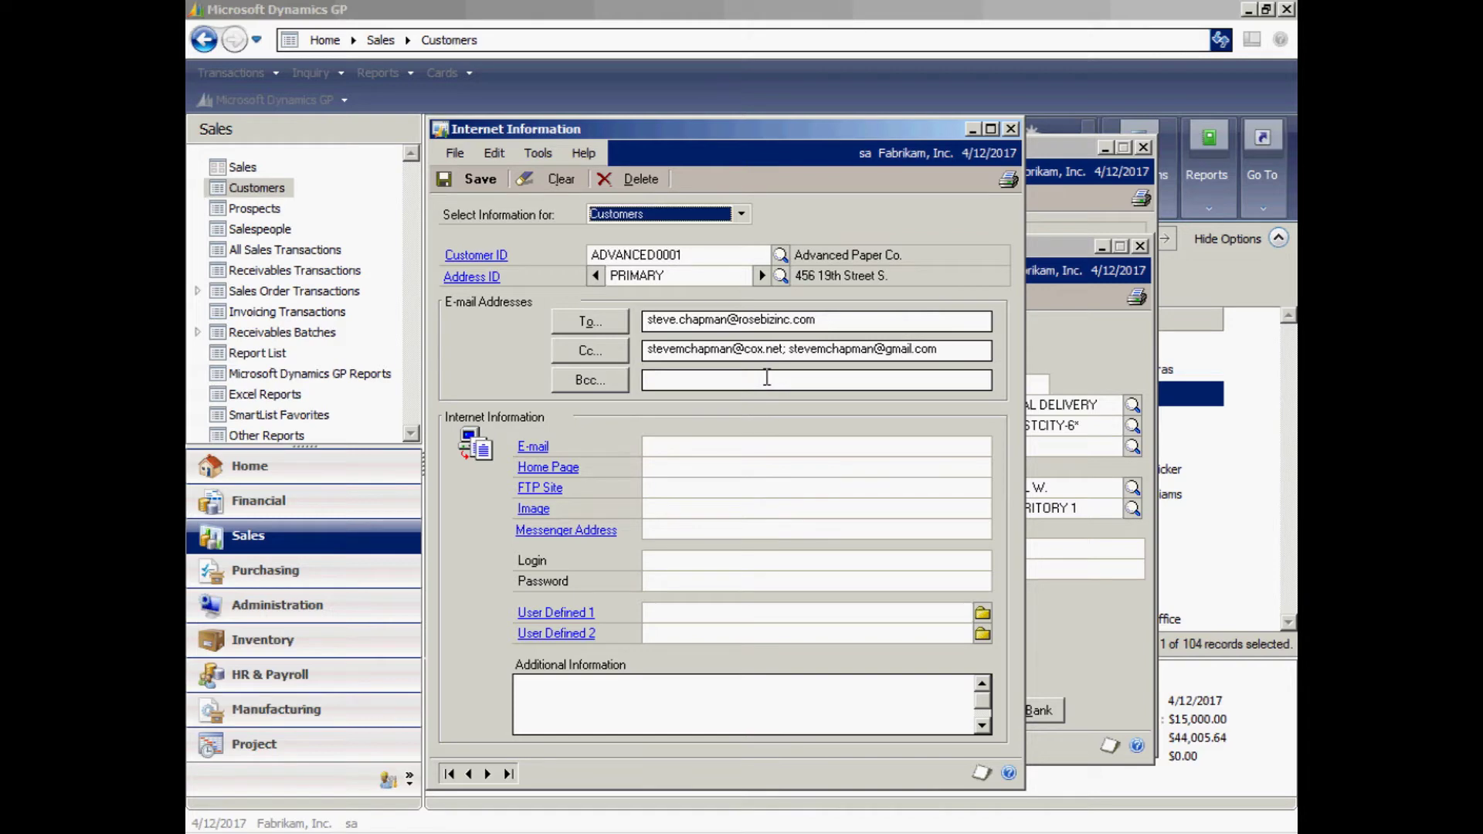
click(1012, 129)
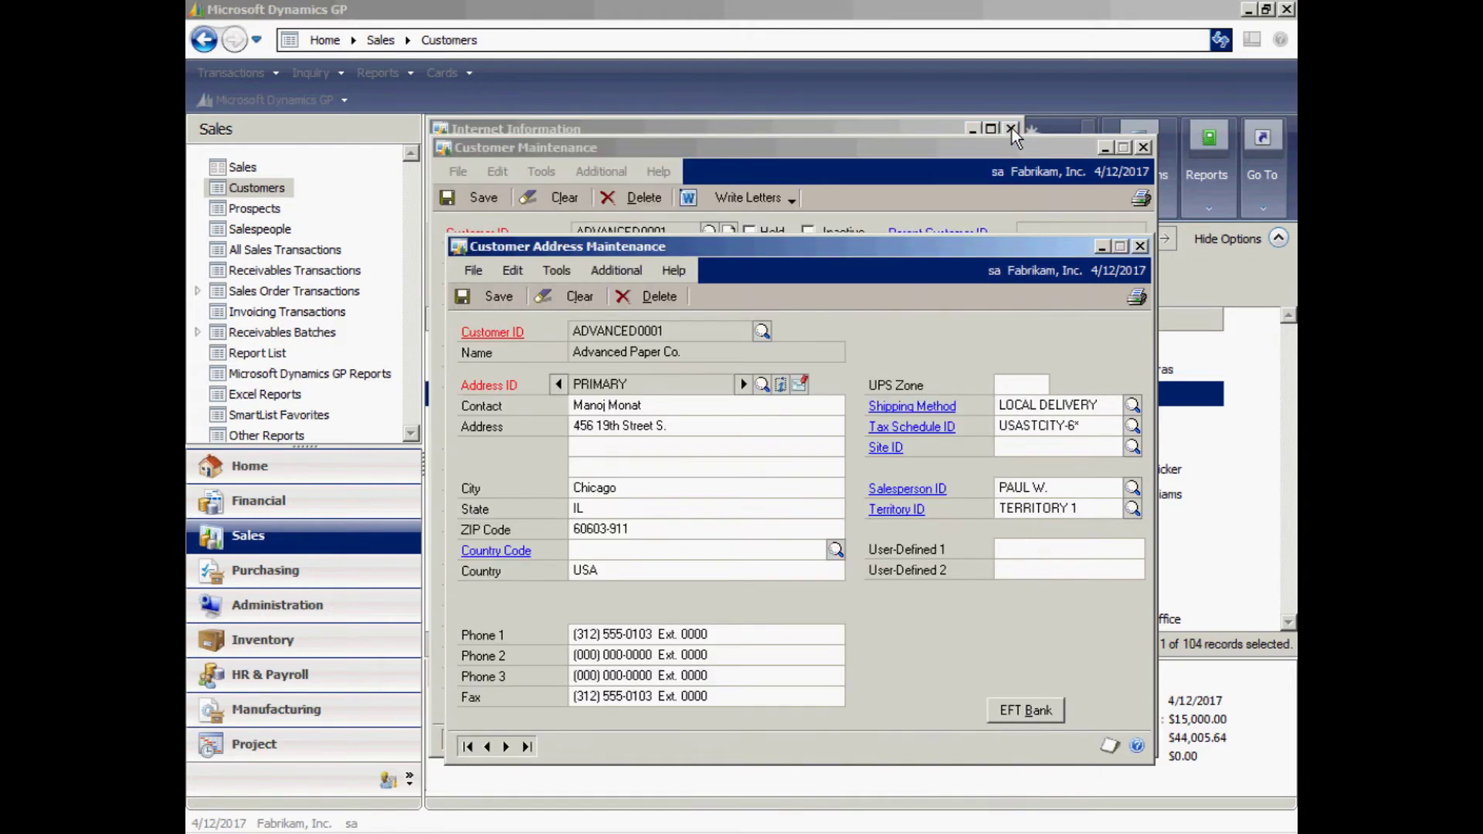
click(1141, 247)
click(1029, 706)
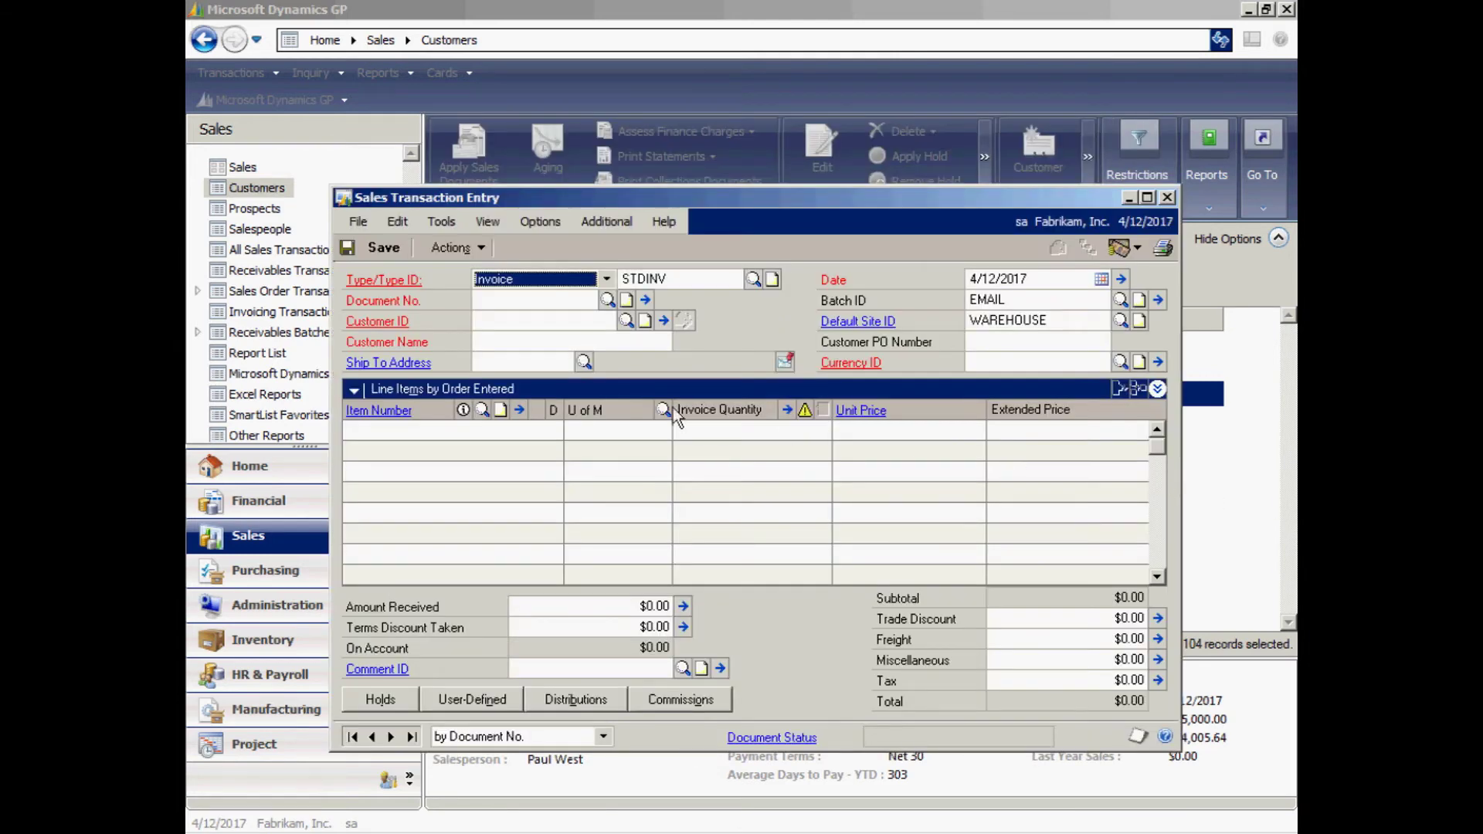
- Open the Advanced Paper Co. invoice in the EMAIL batch, check its e-mail recipients and message, and send it by e-mail
click(607, 301)
double_click(577, 339)
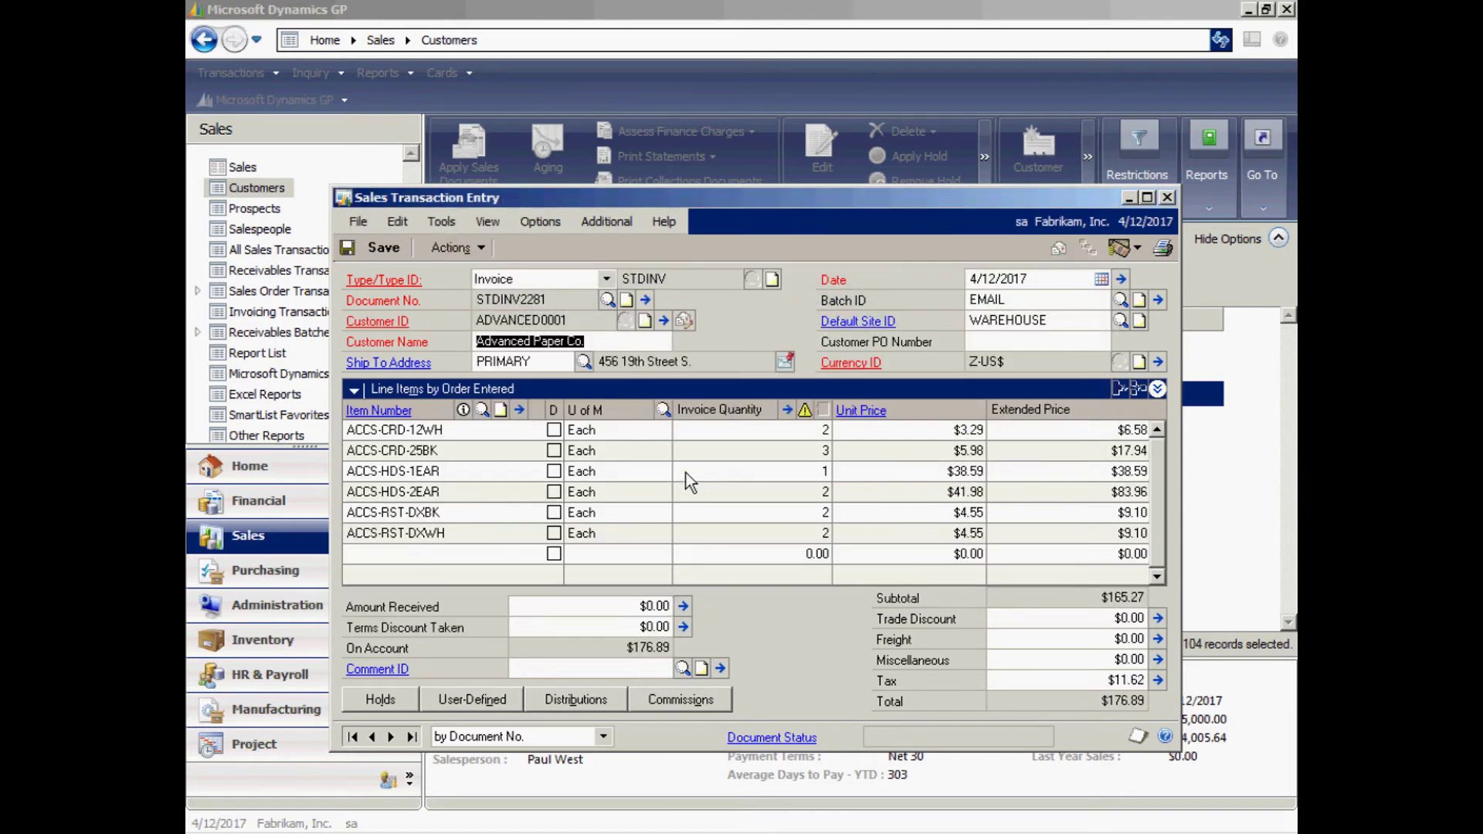
click(683, 320)
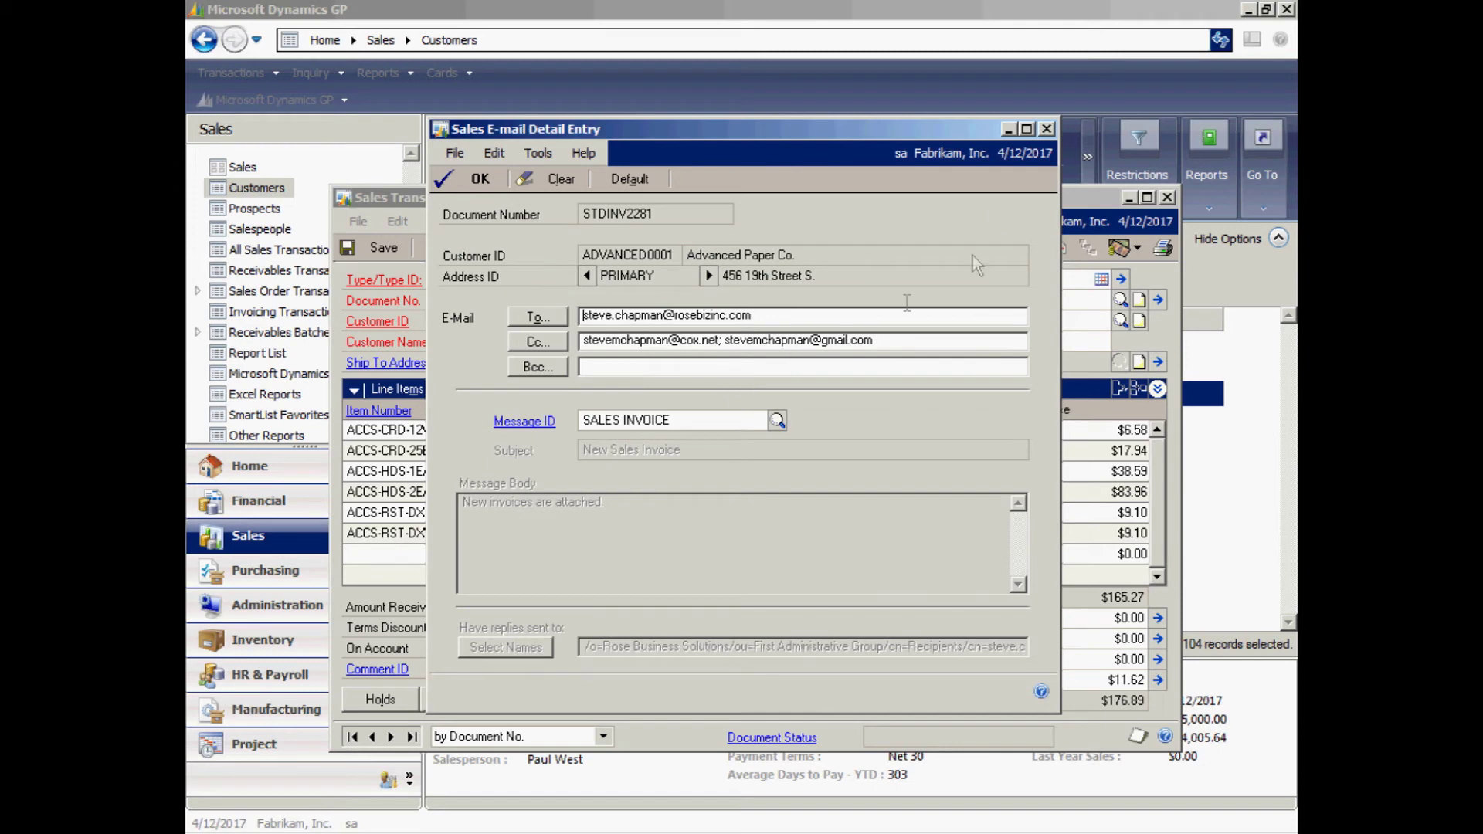
click(1046, 129)
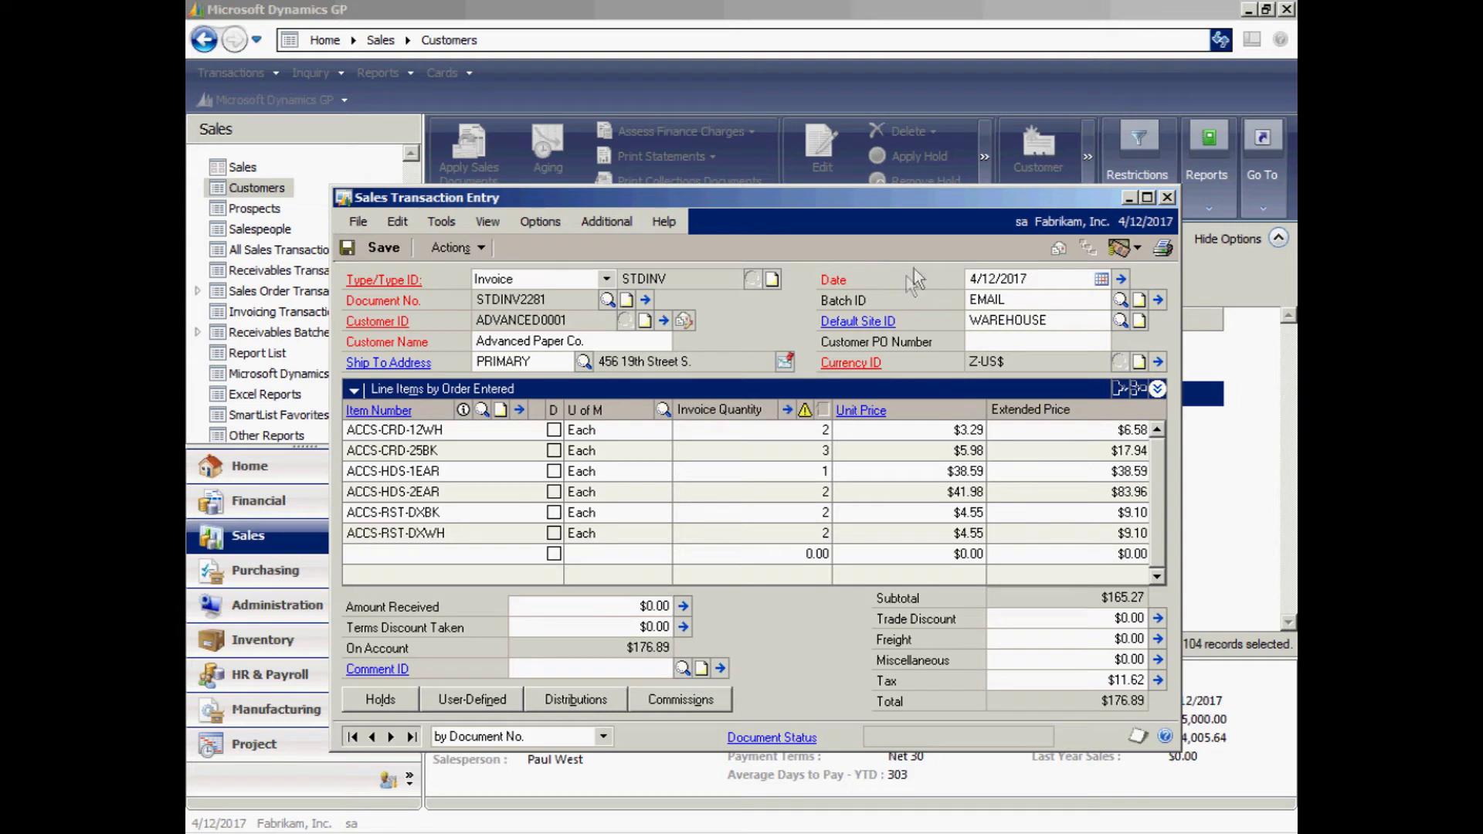
click(1060, 248)
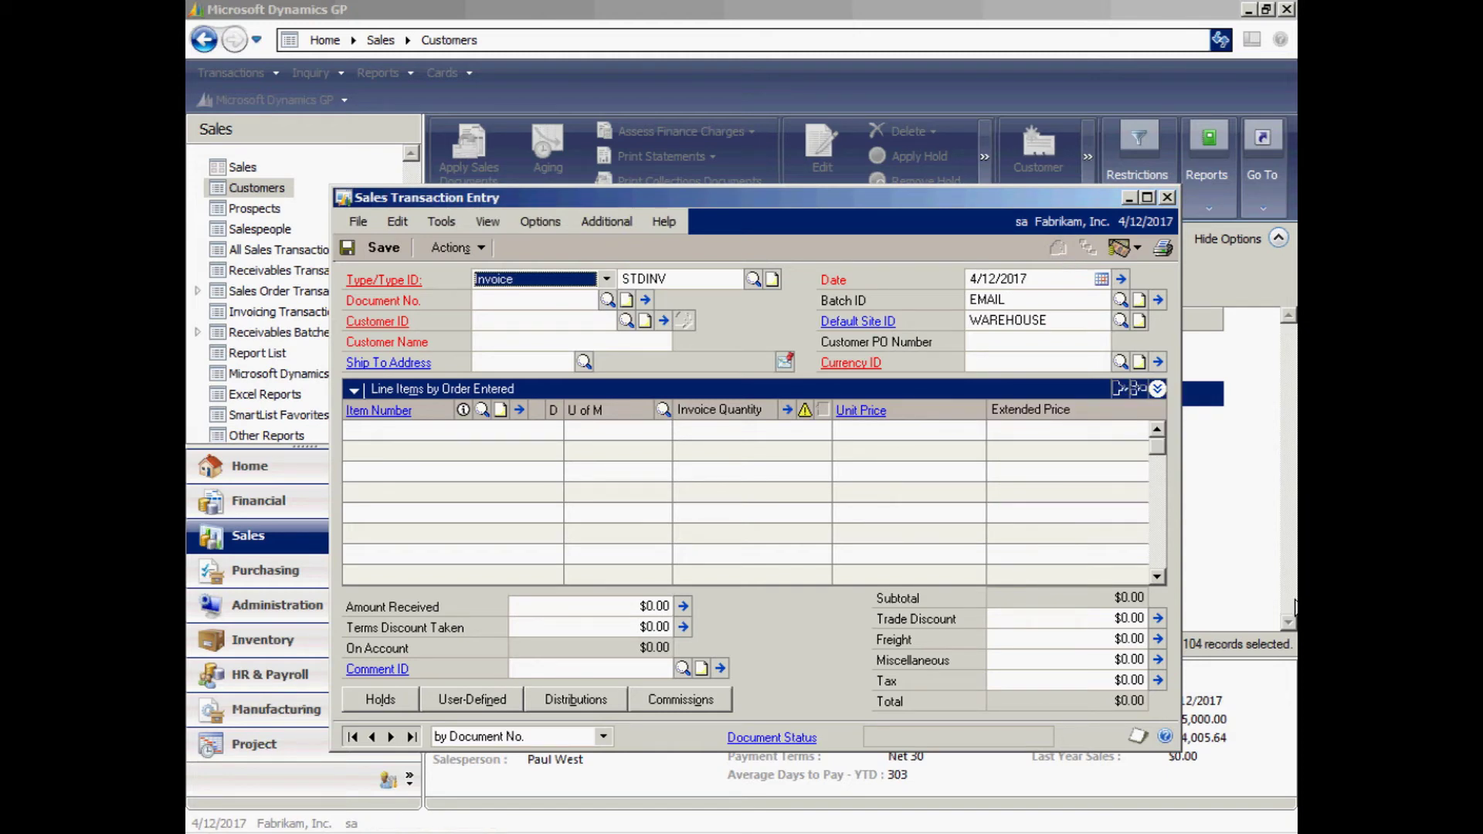
- Reopen the Advanced Paper Co. invoice, open its EMAIL batch entry, and save and close the transaction
click(608, 299)
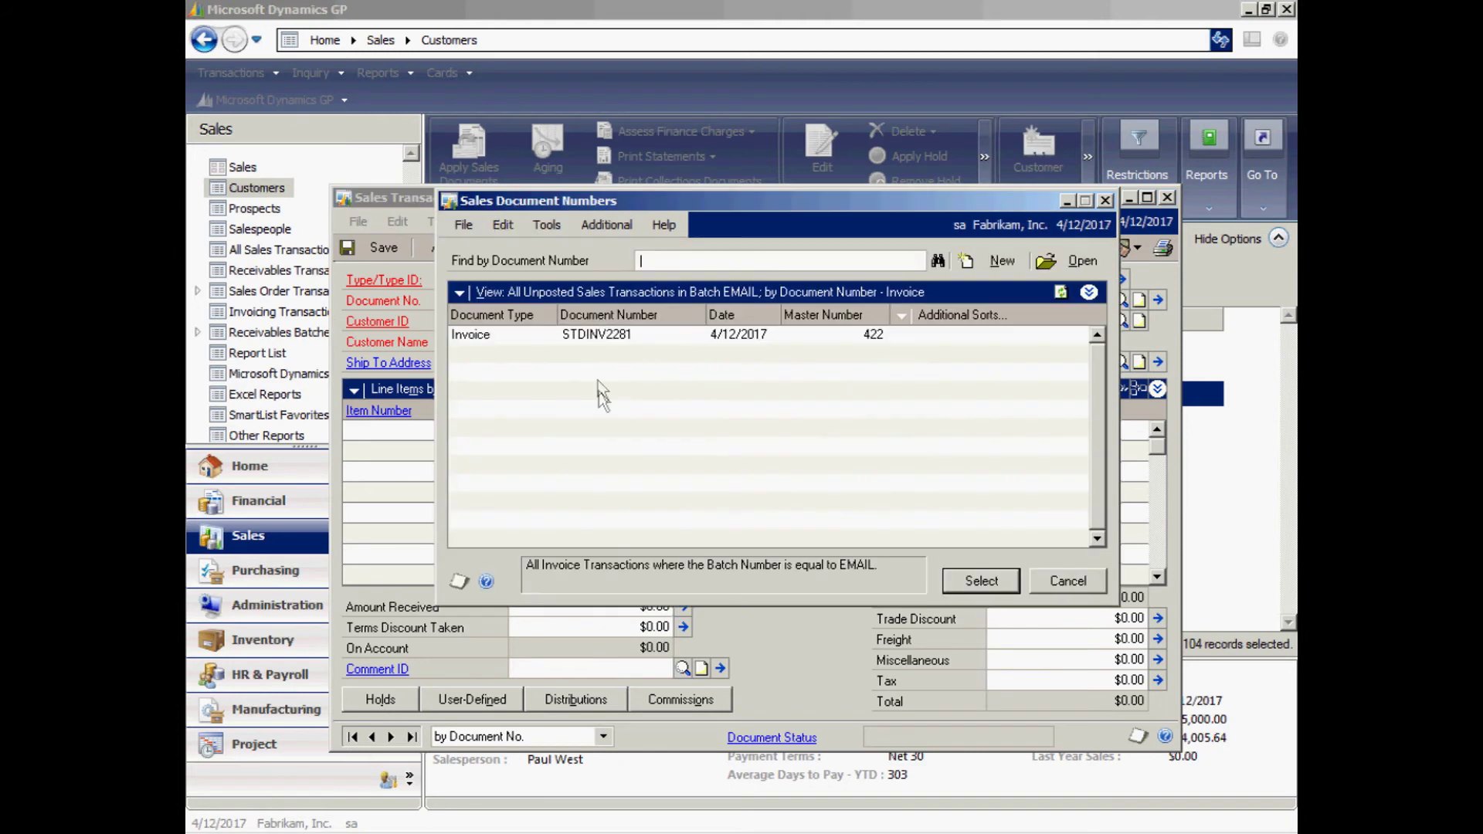
double_click(573, 335)
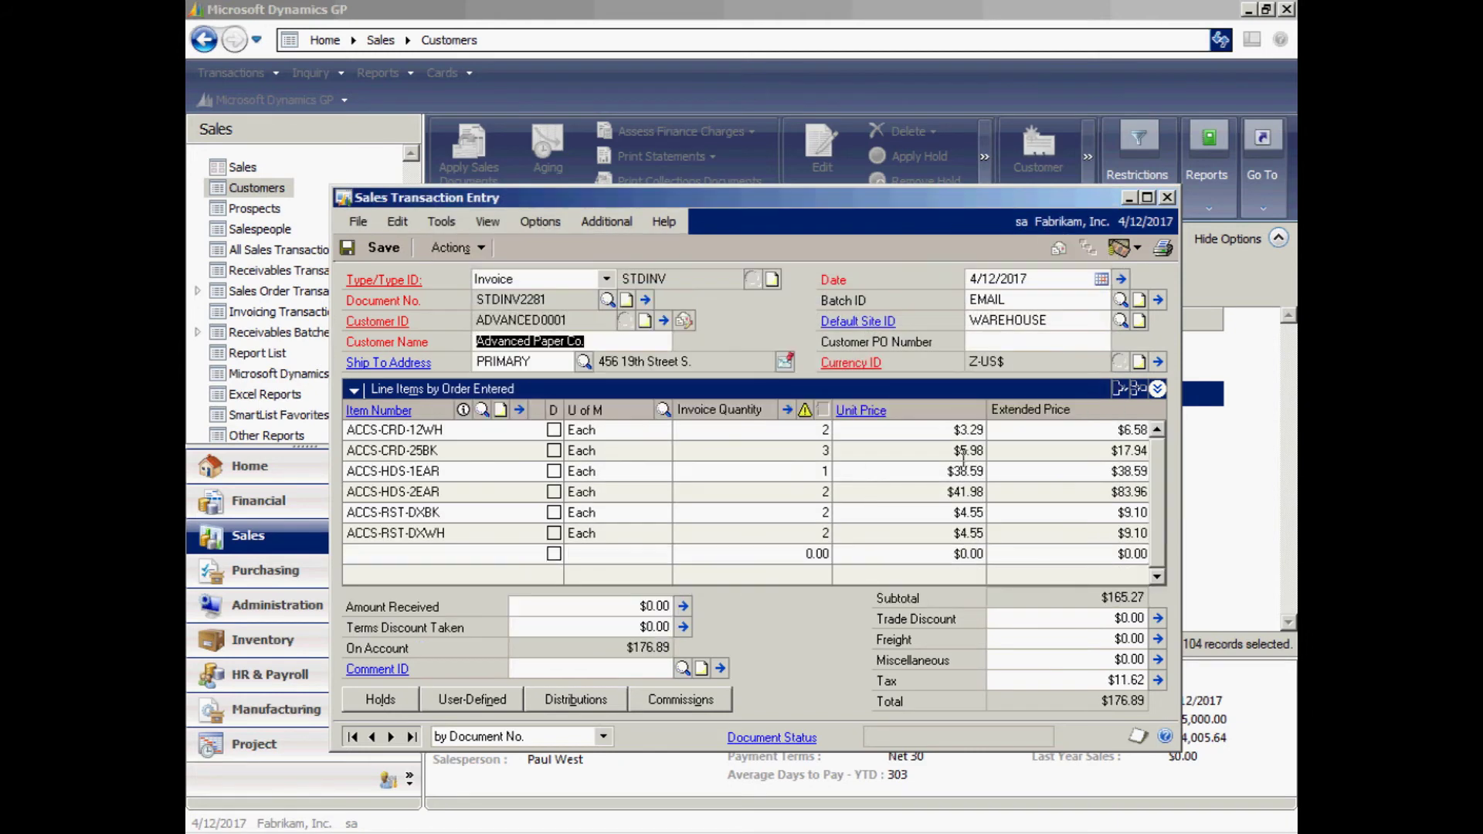
click(1158, 300)
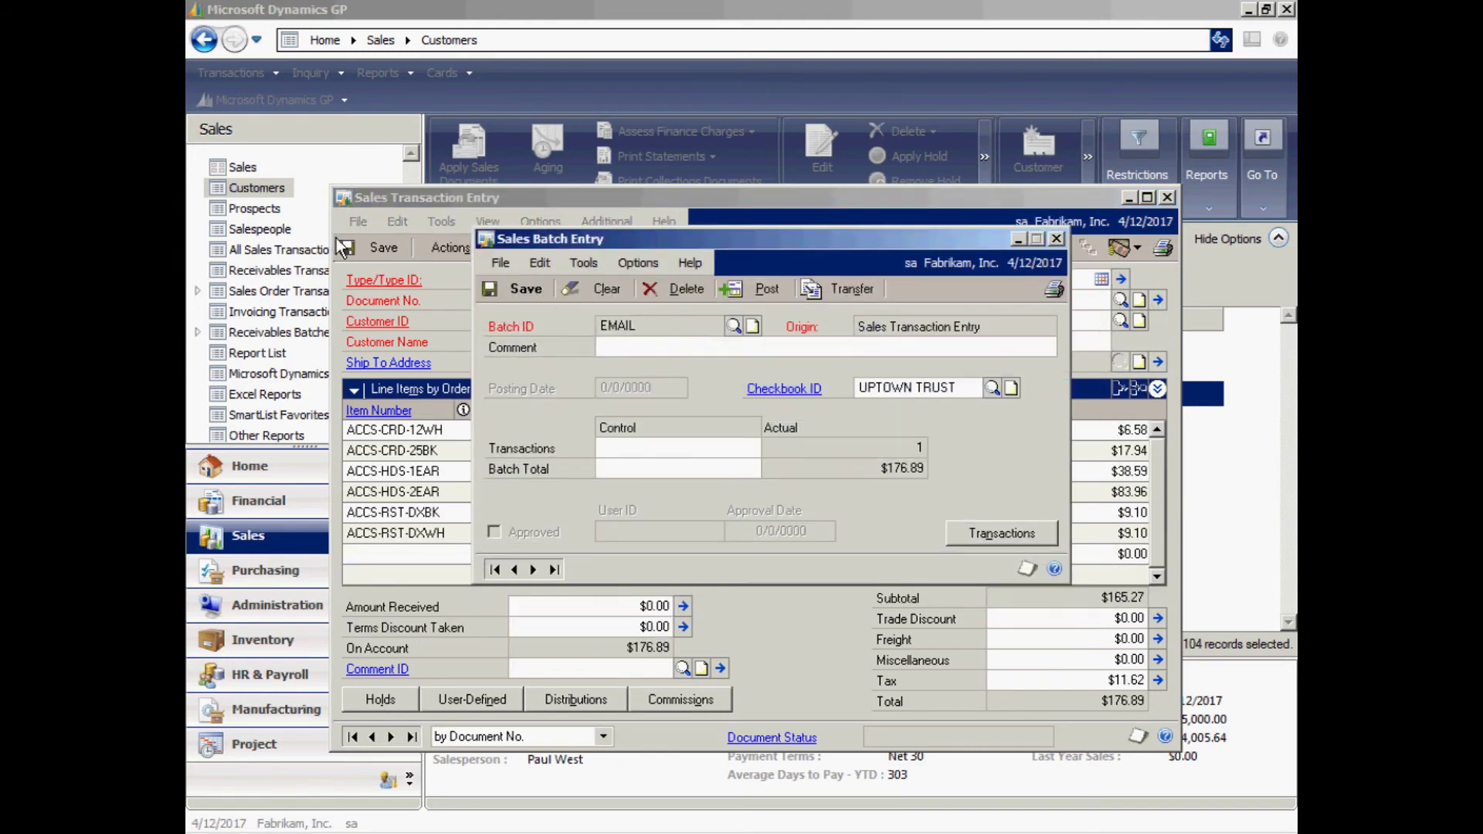
click(398, 248)
click(1168, 199)
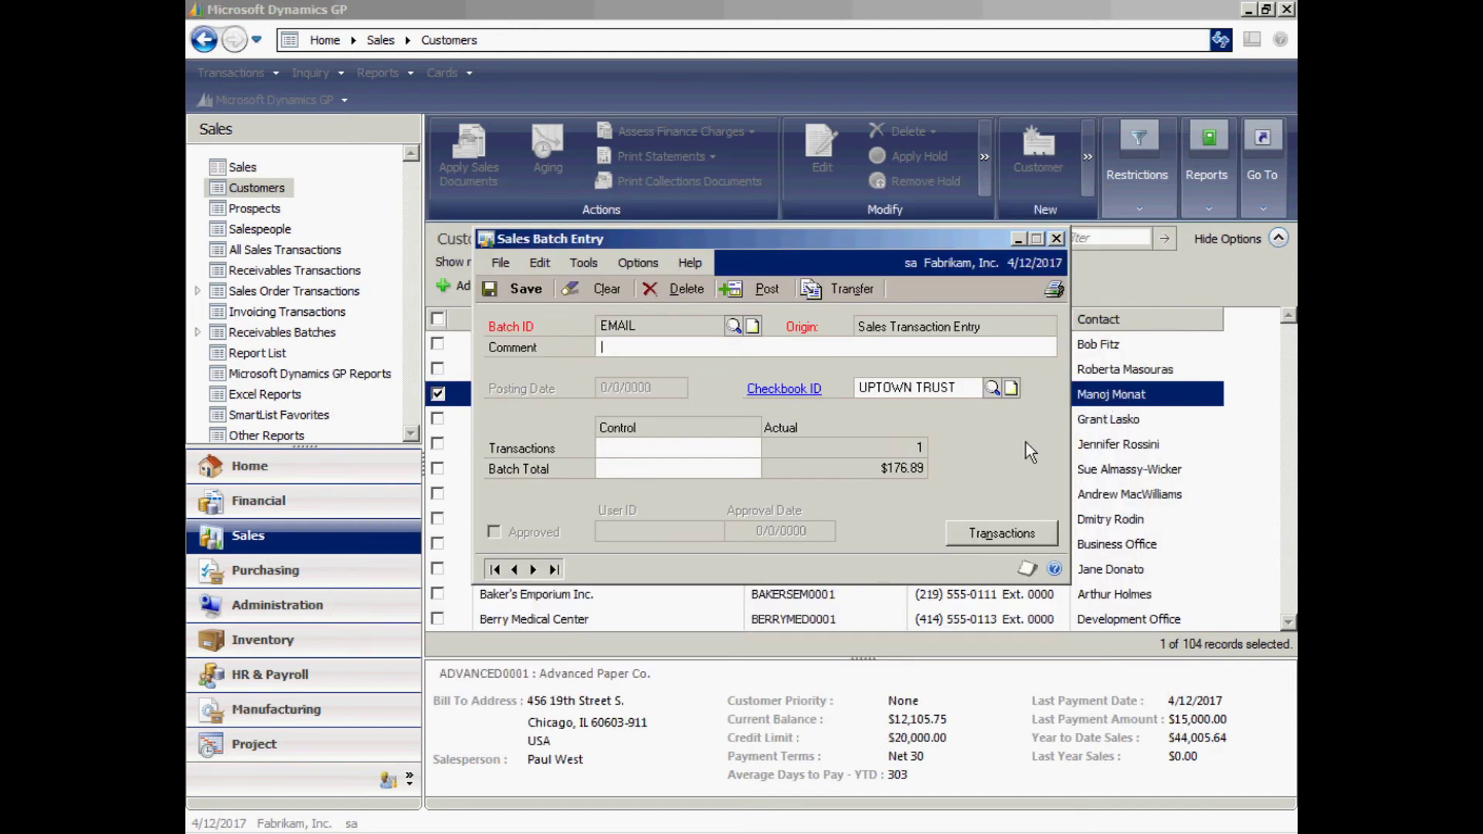
- Send the batch's invoices by e-mail only, including previously printed or sent ones, and output the exception report to the screen
click(1053, 289)
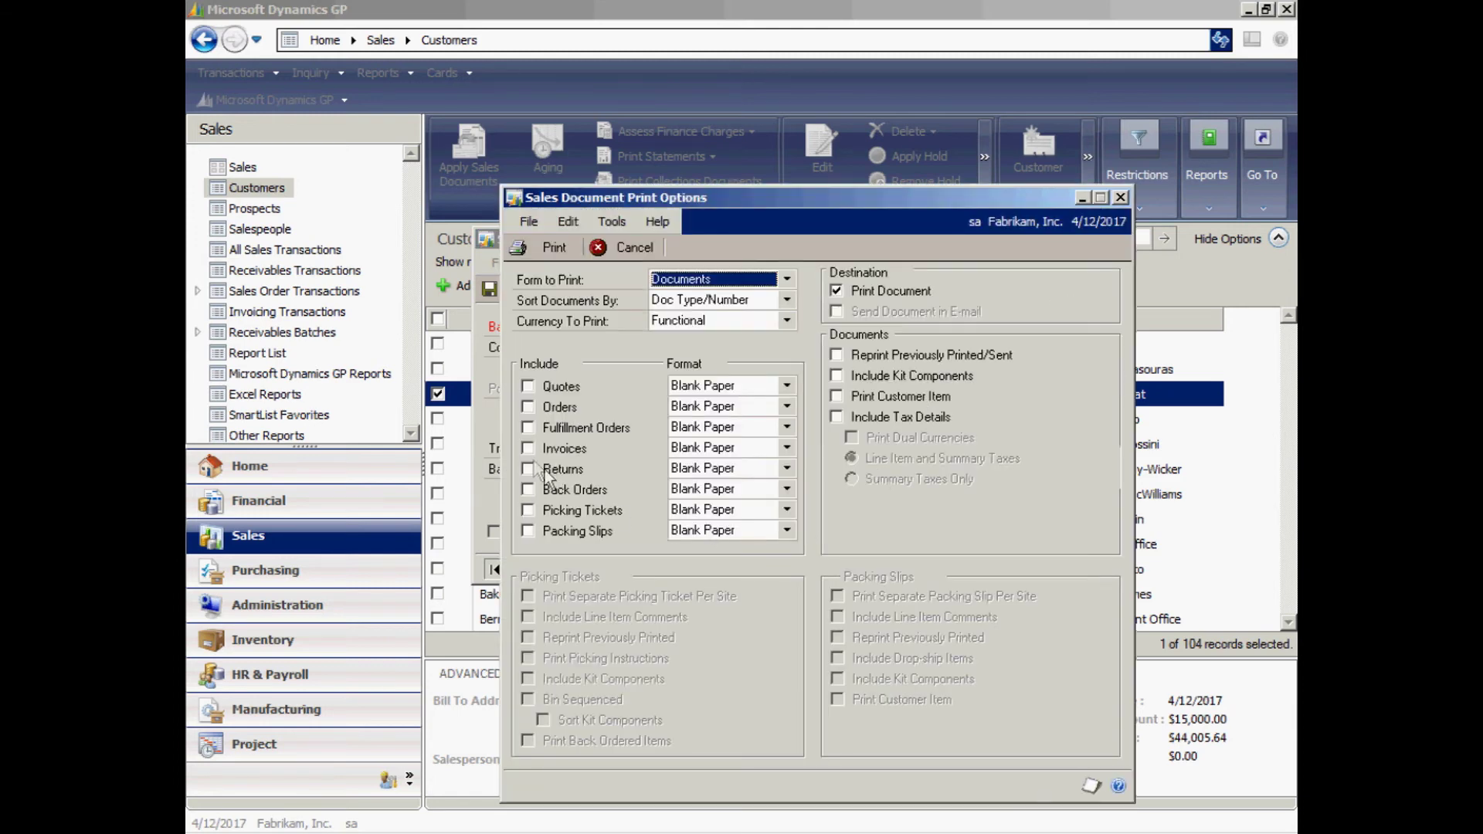
click(528, 449)
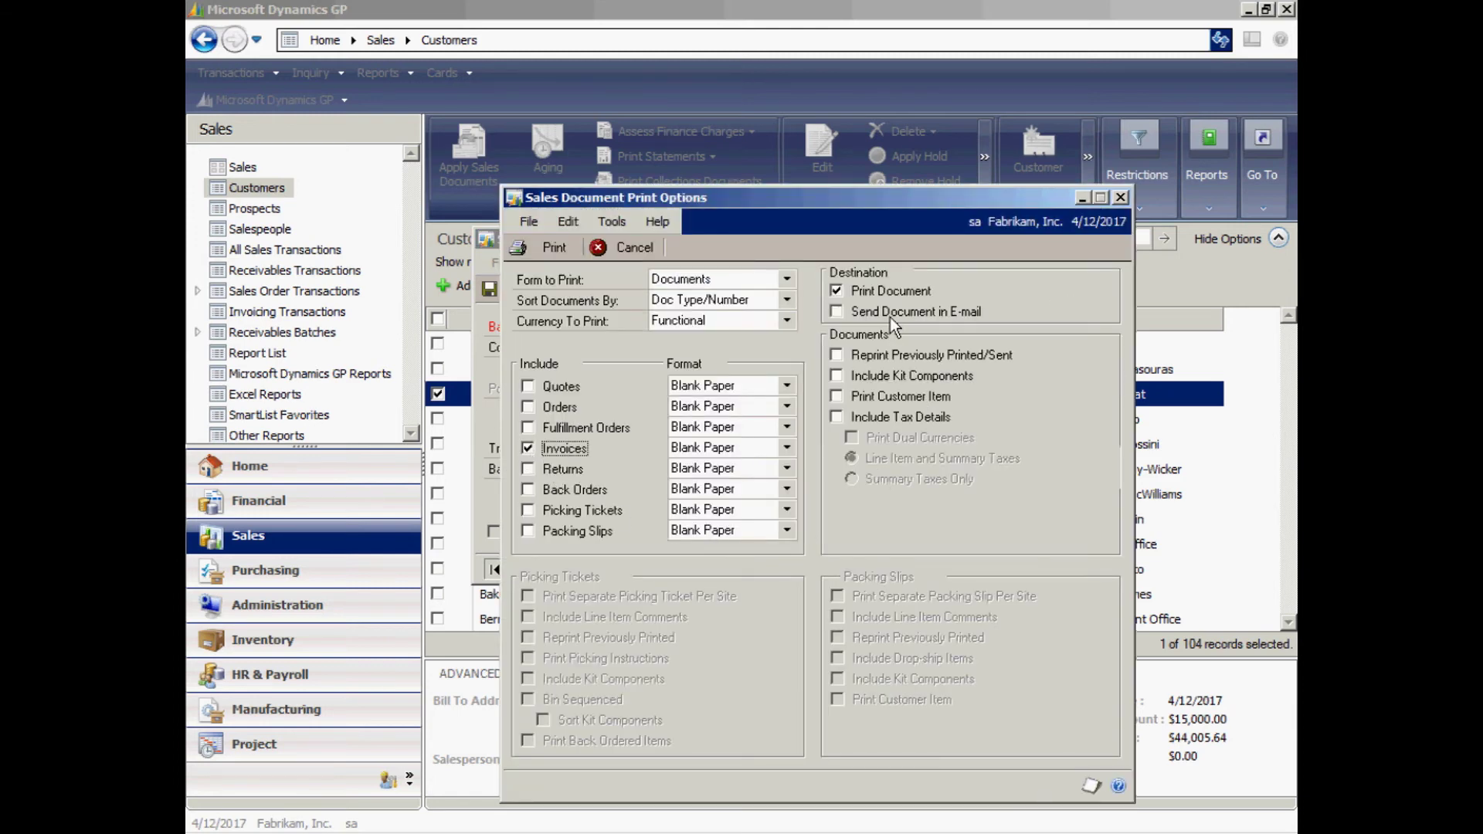
click(836, 313)
click(836, 290)
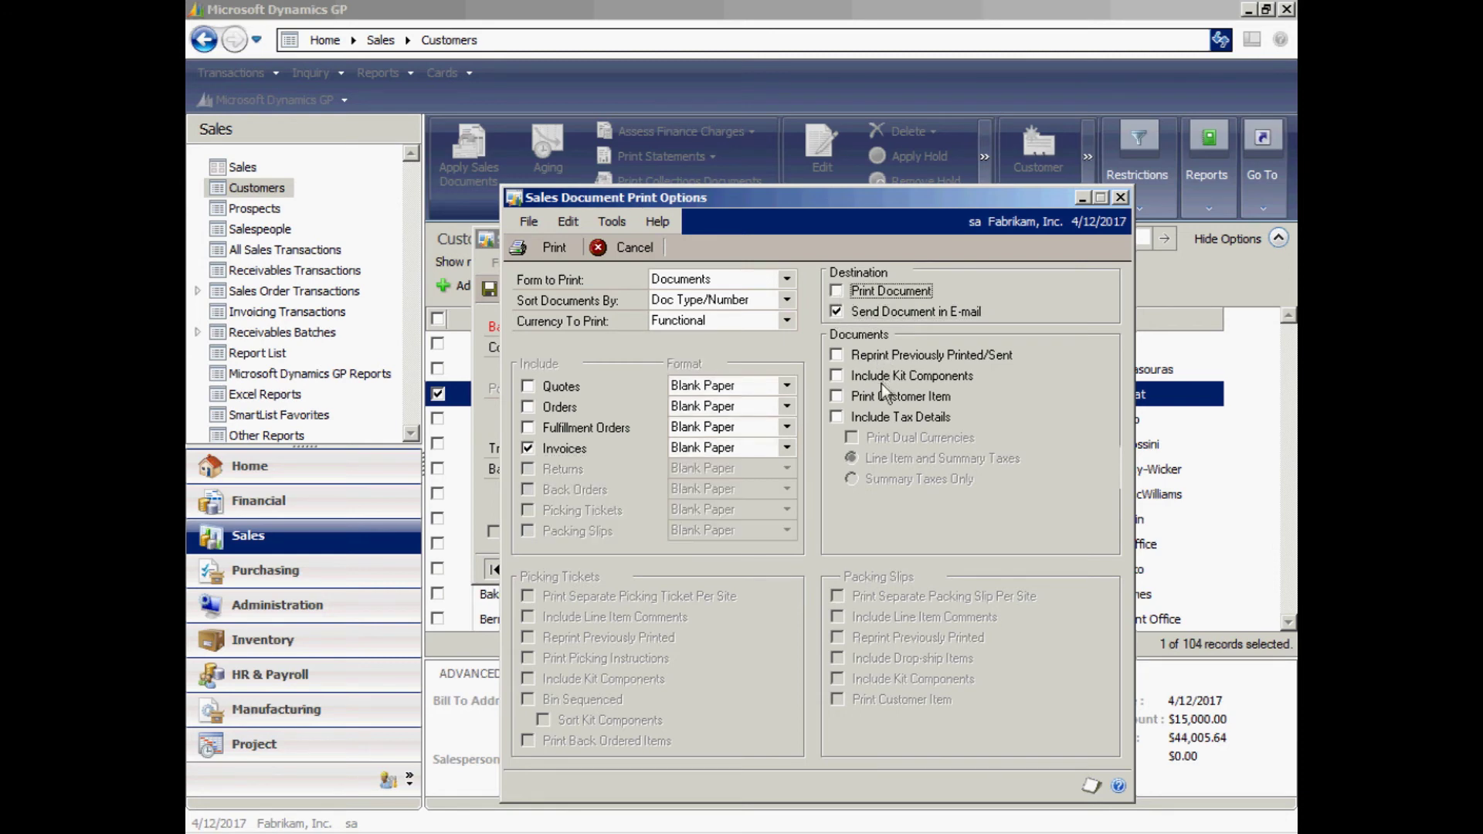
click(836, 356)
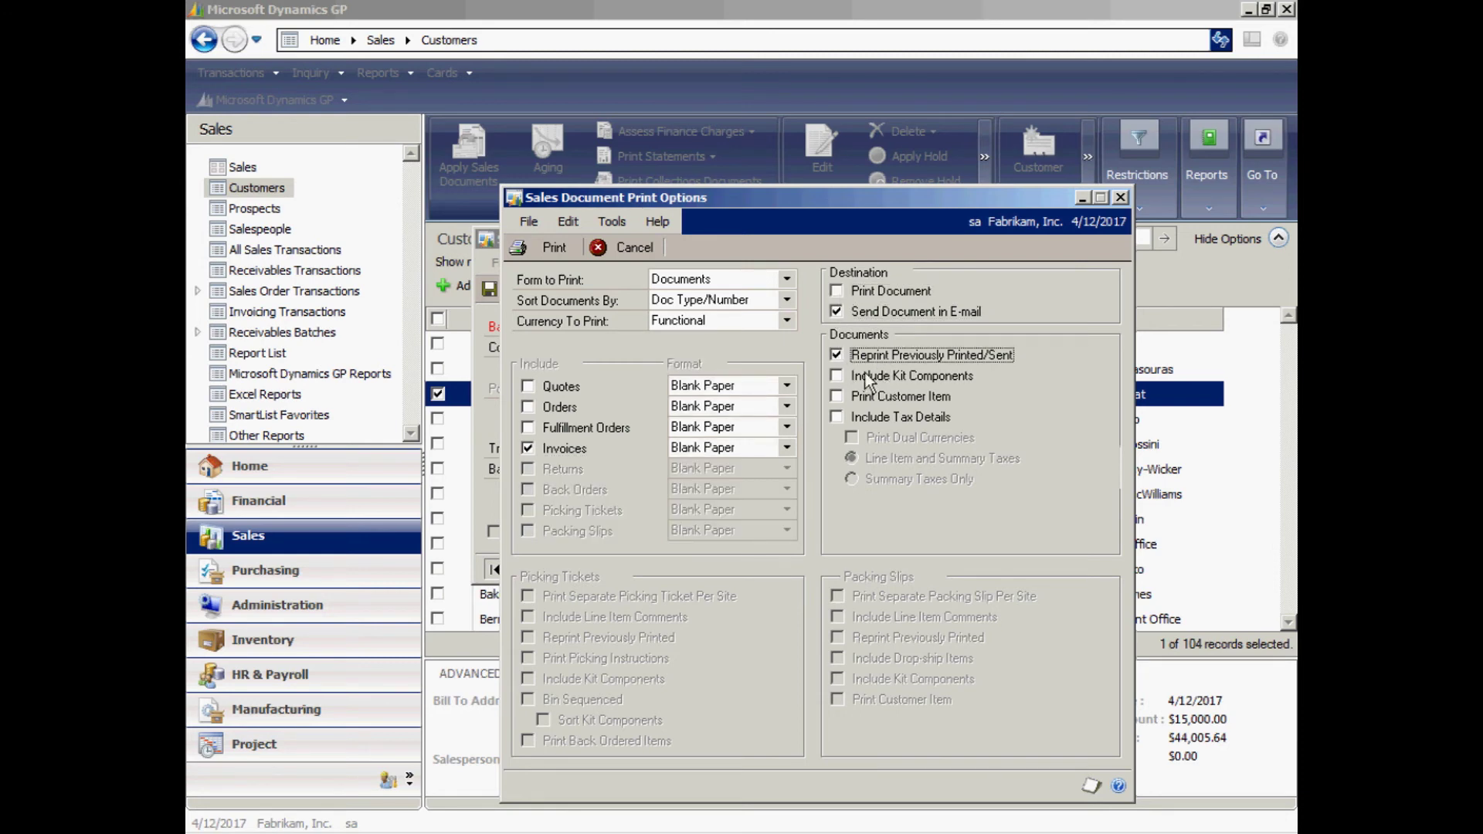
click(550, 247)
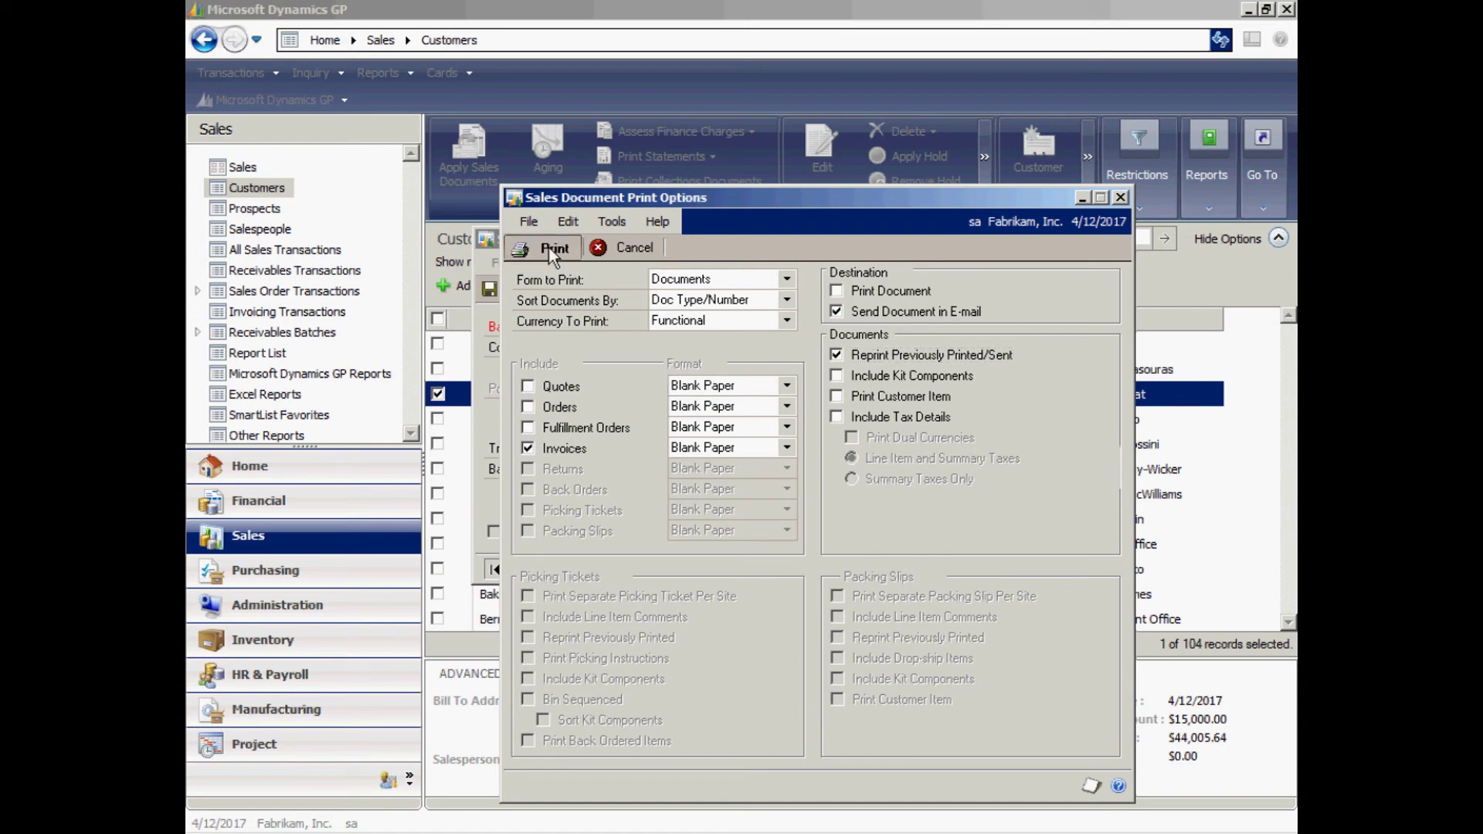
click(569, 440)
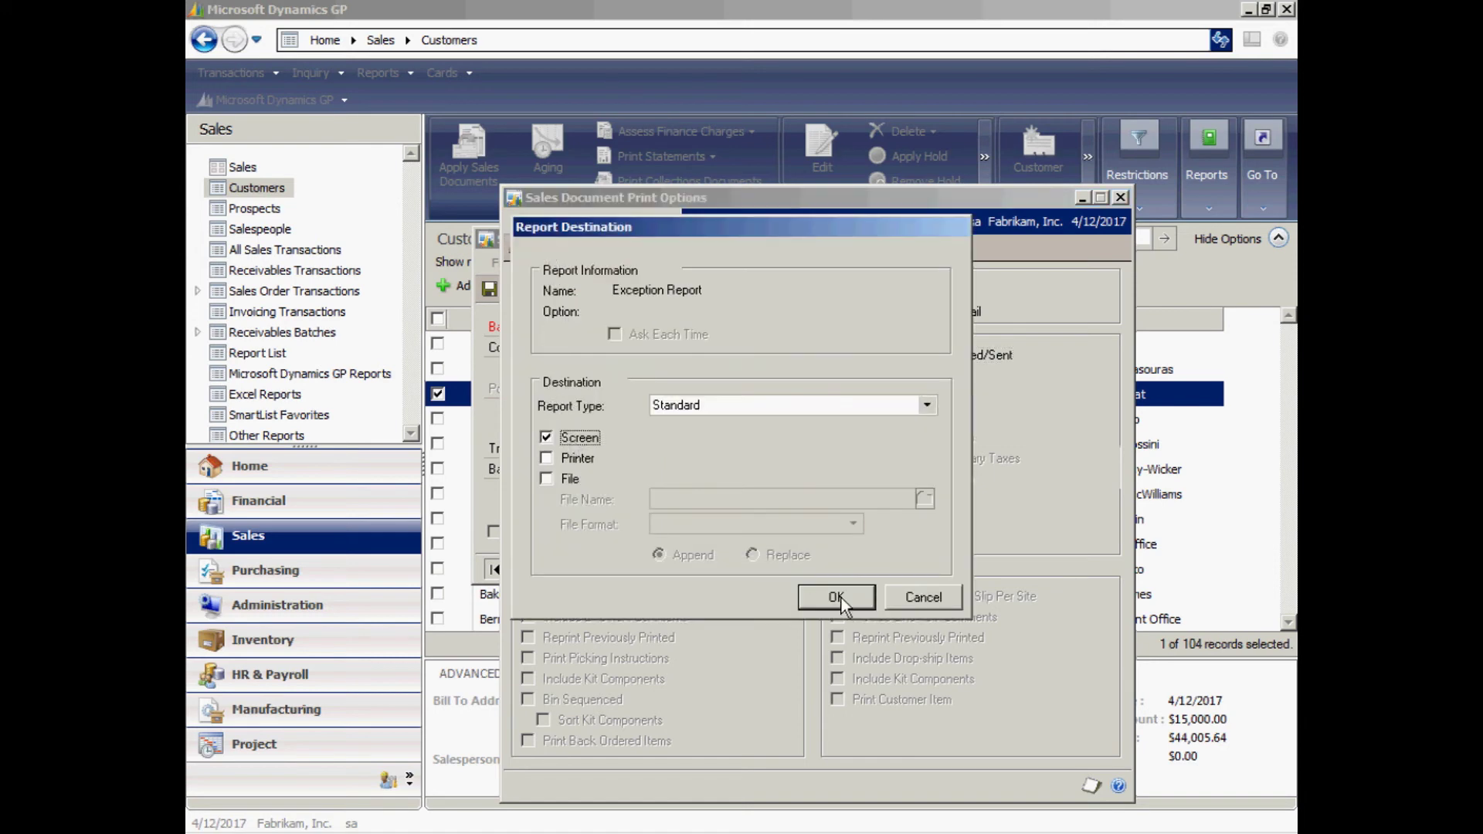
click(836, 596)
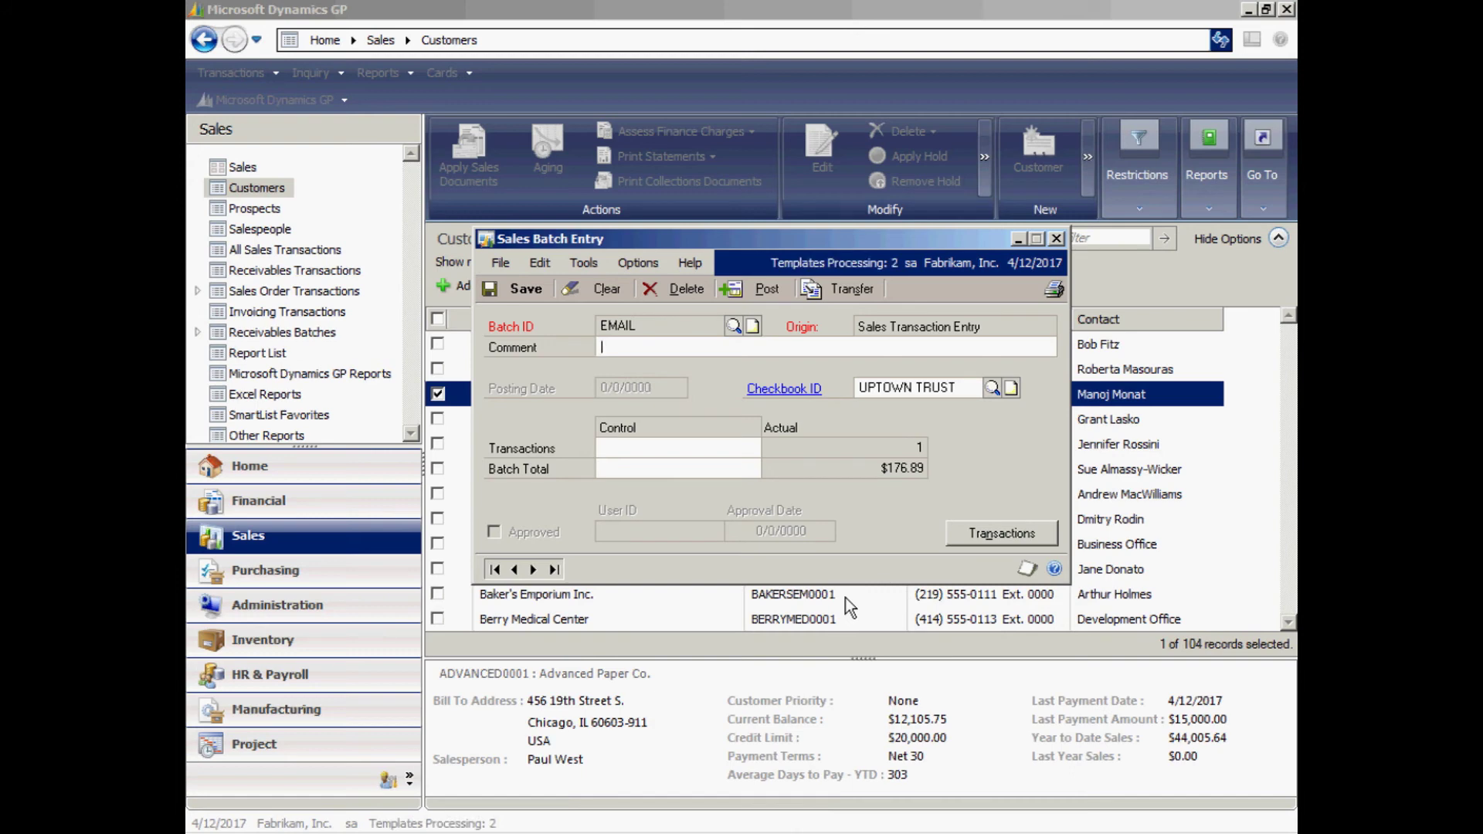
- Switch to the Outlook inbox and open the PDF invoice attached to the New Sales Invoice e-mail
key(ctrl+F4)
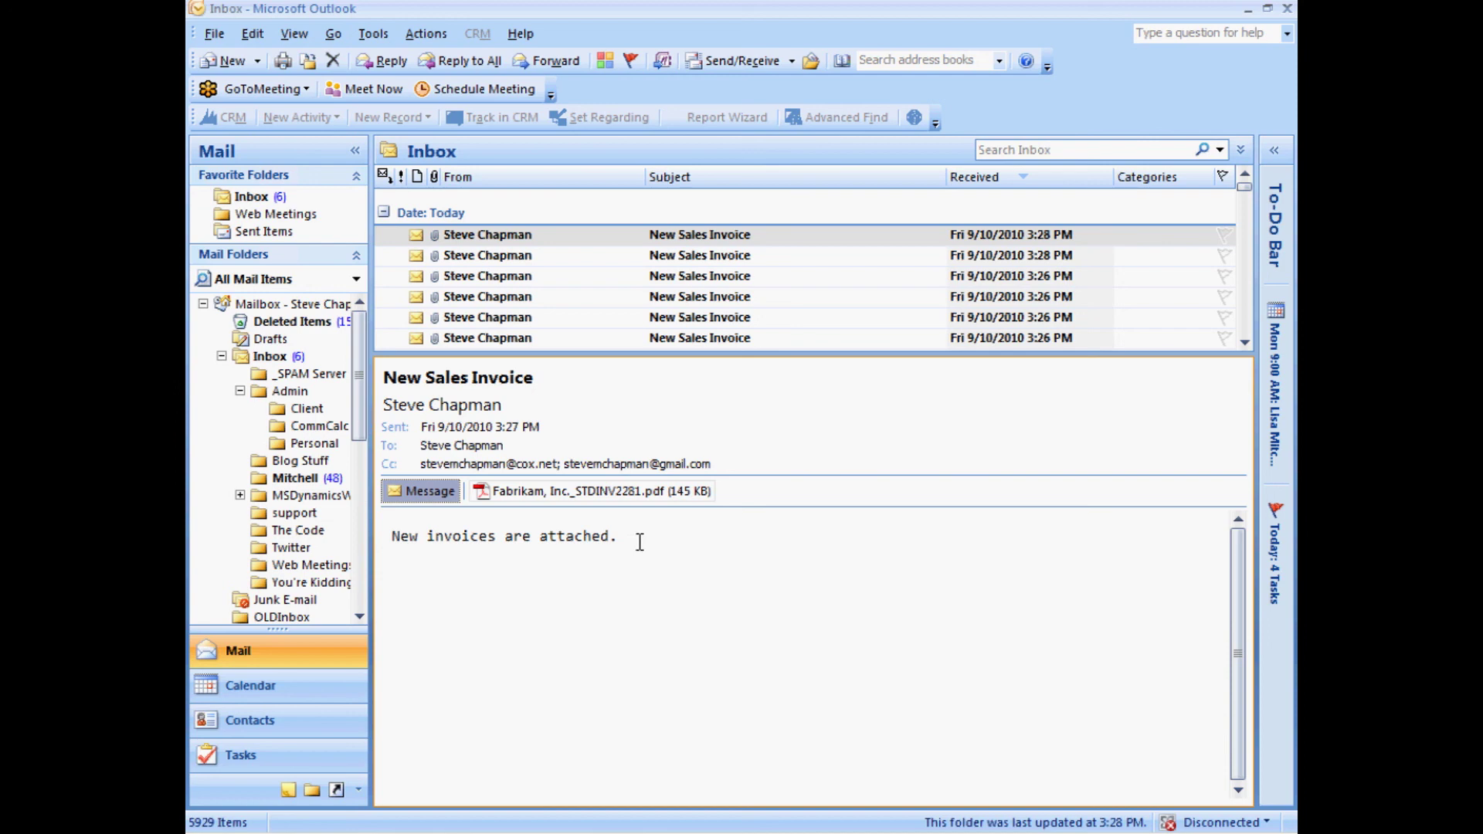
double_click(577, 492)
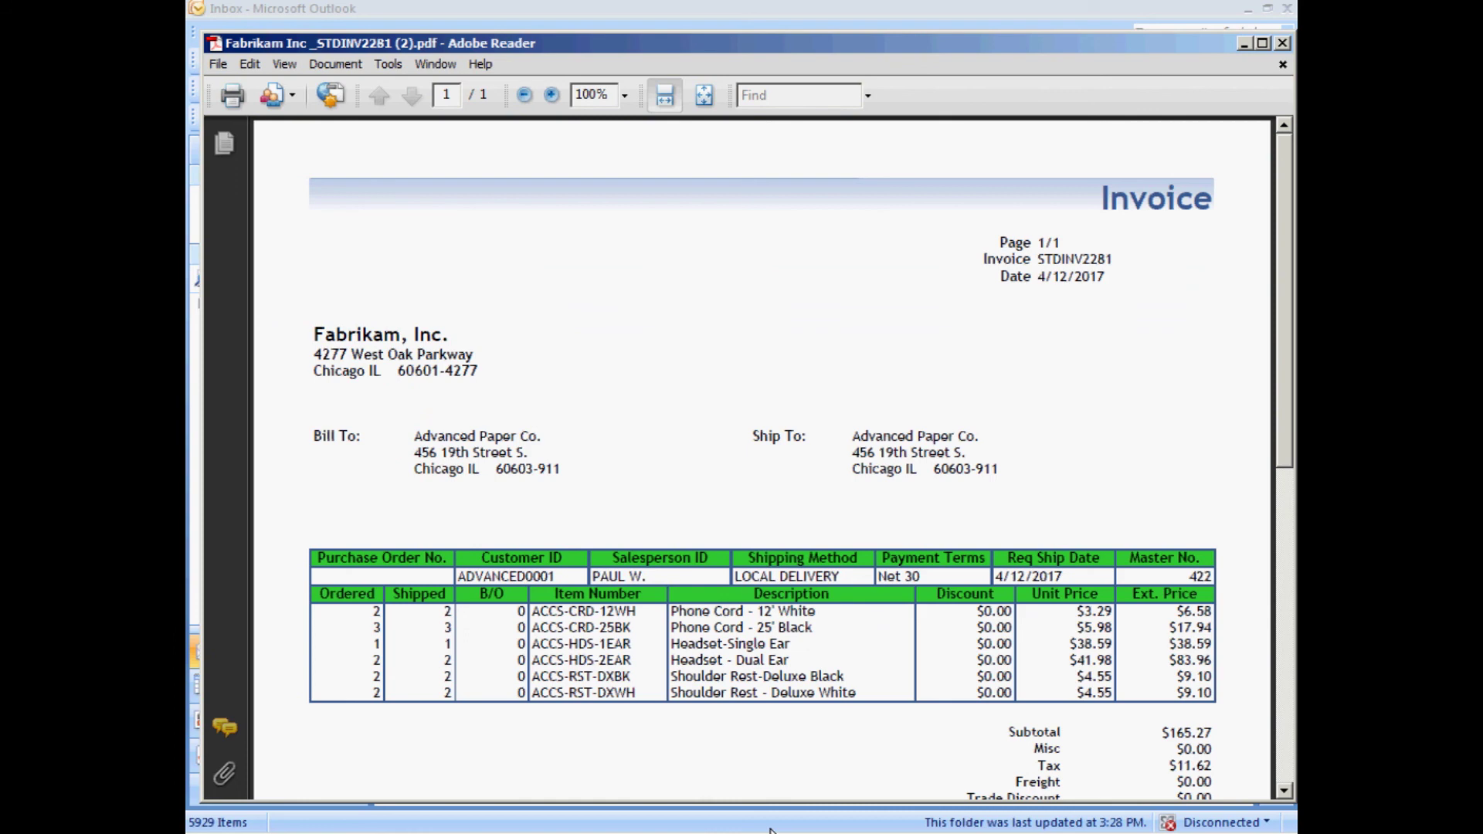